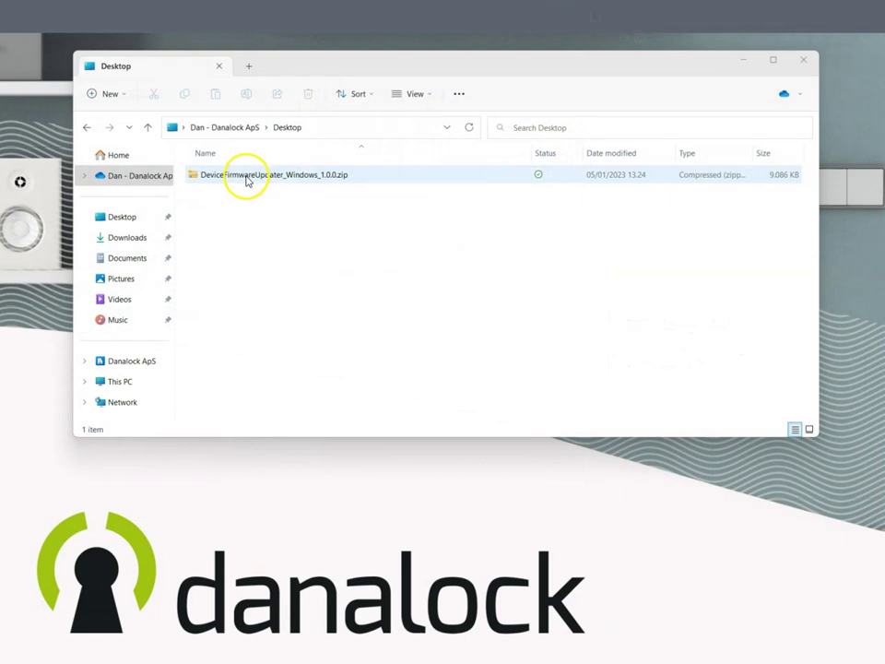
Extract the updater zip to its suggested folder and open the extracted folder with full file names shown
right_click(246, 180)
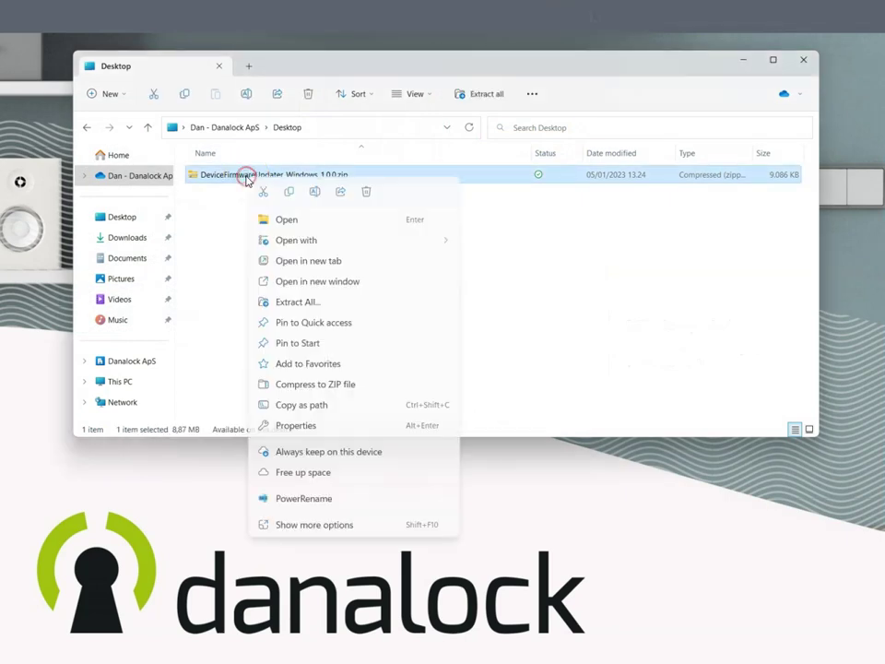
left_click(307, 304)
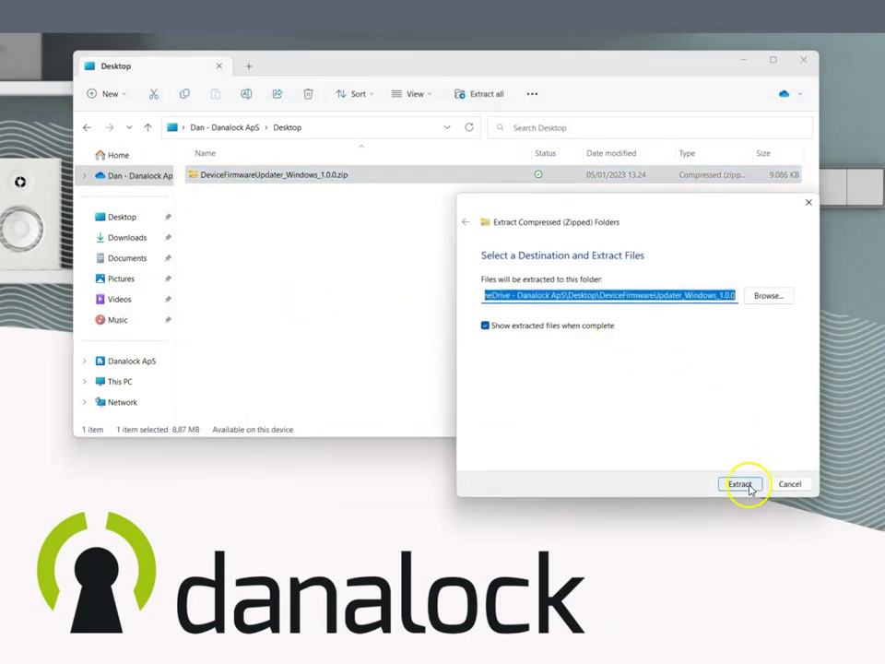
left_click(748, 486)
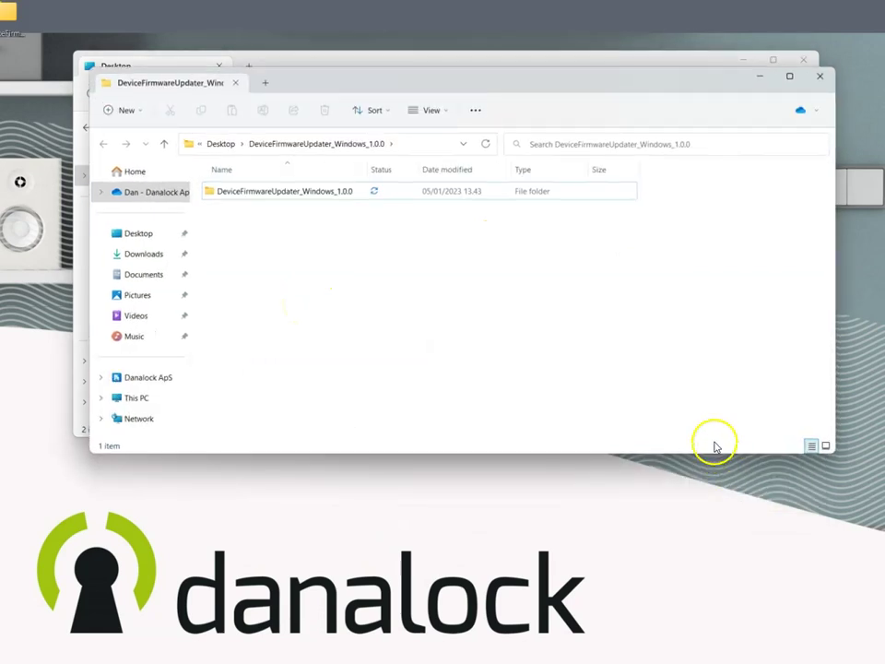
left_click(801, 57)
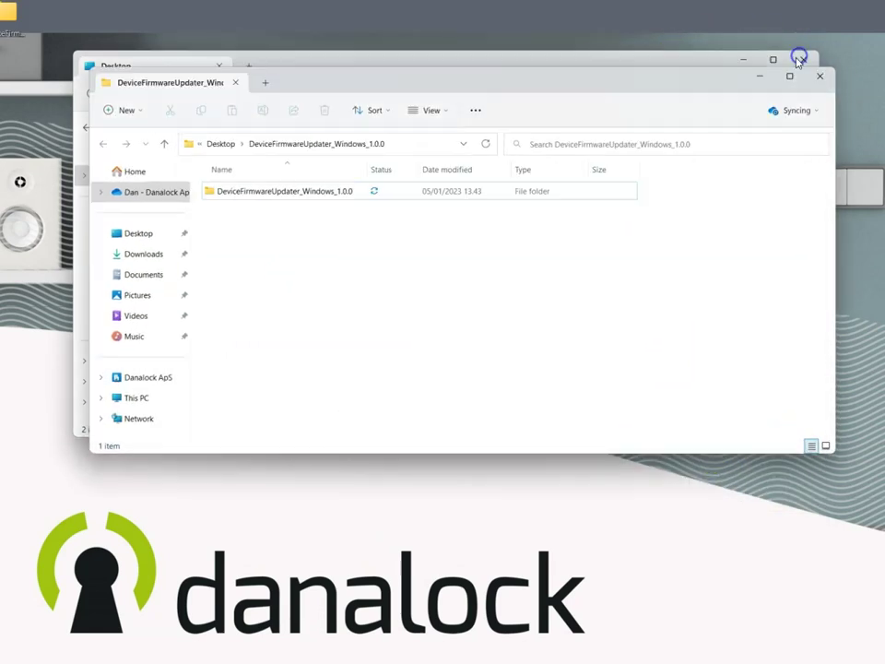
double_click(293, 192)
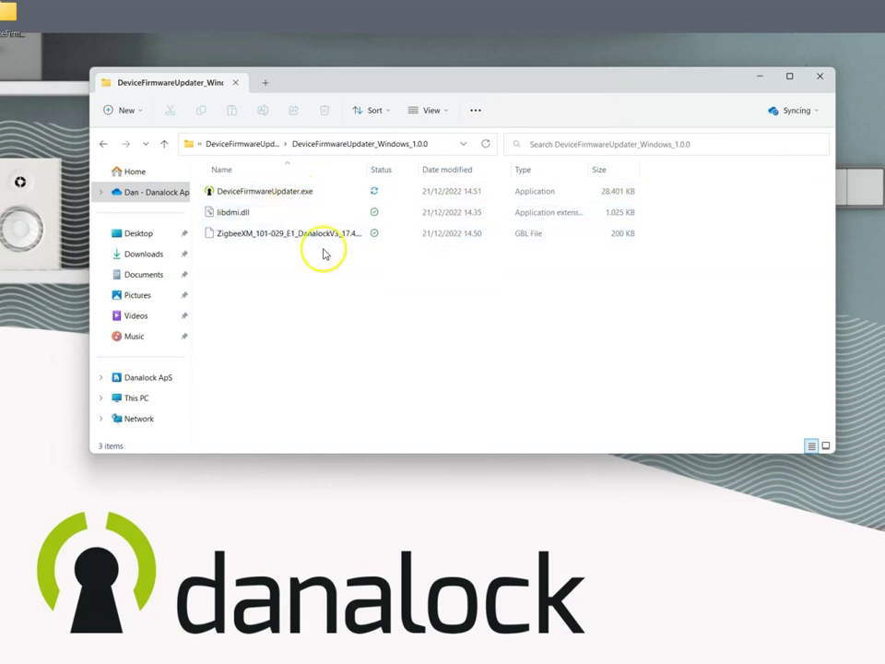
left_click_drag(366, 169, 451, 170)
Check the updater app, libdmi.dll and Zigbee firmware file, then launch DeviceFirmwareUpdater.exe
left_click(314, 192)
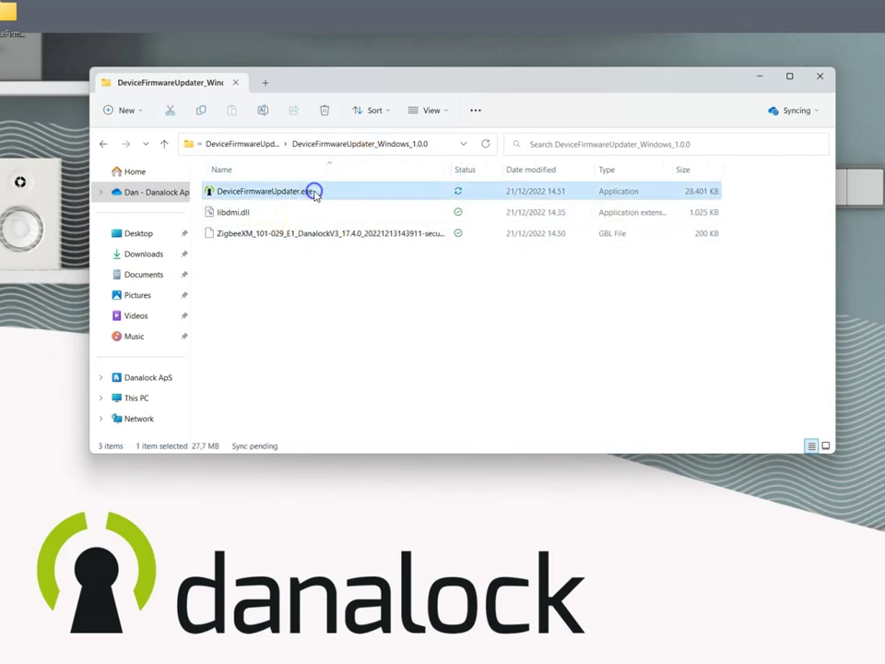
left_click(255, 213)
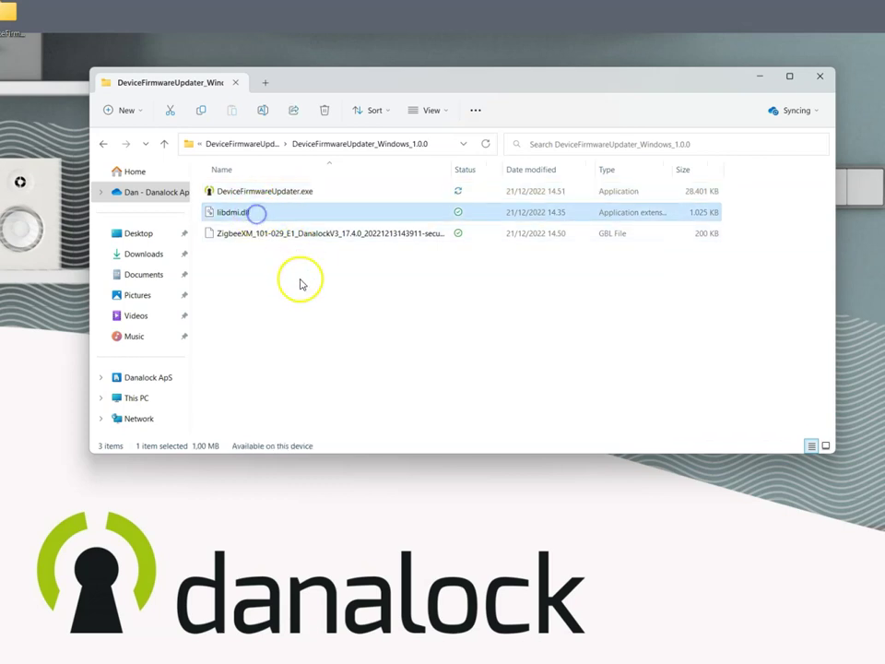
left_click(278, 233)
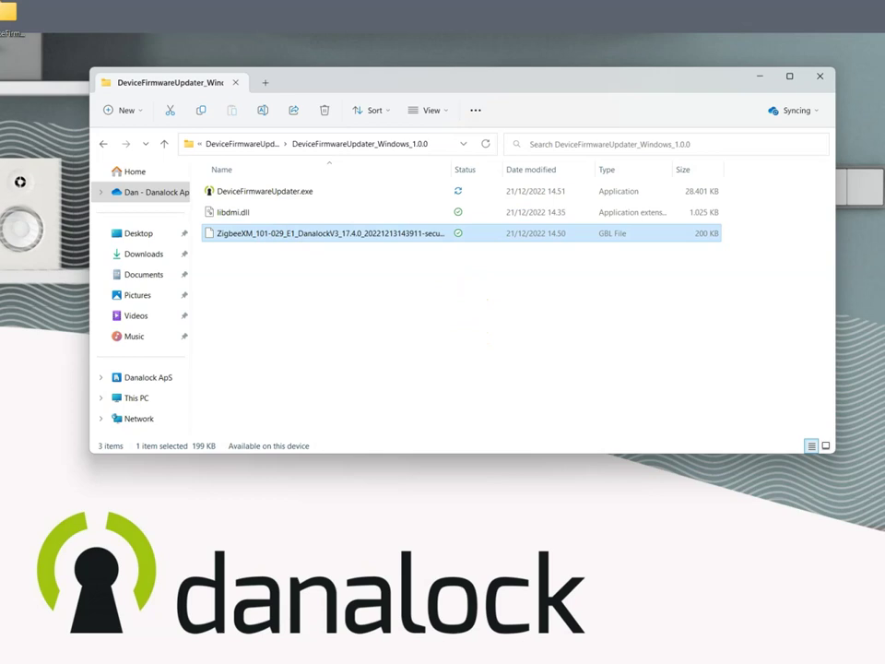
double_click(281, 193)
Run DeviceFirmwareUpdater.exe past the SmartScreen warning and accept downloading .NET 6.0
double_click(282, 193)
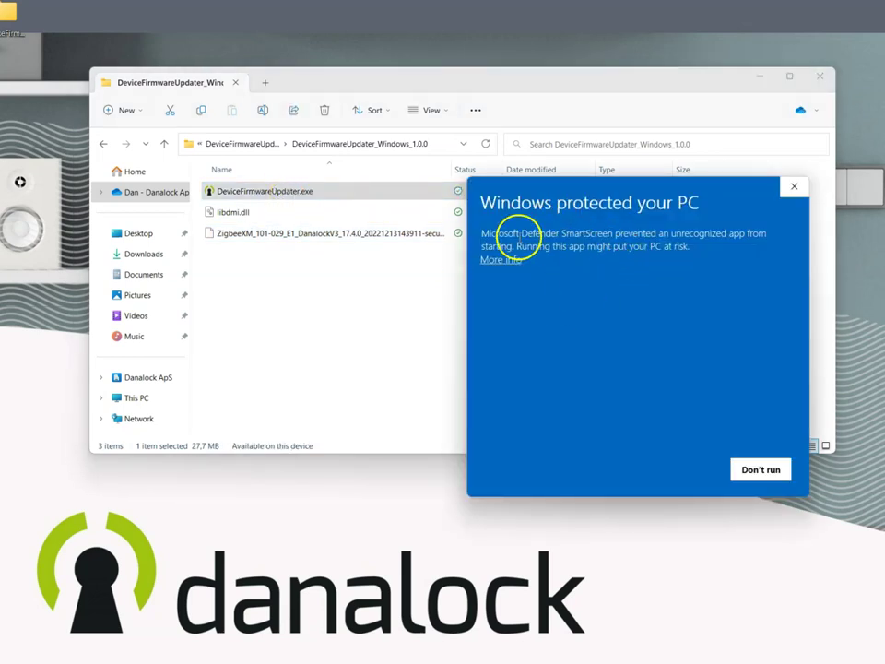
left_click(500, 263)
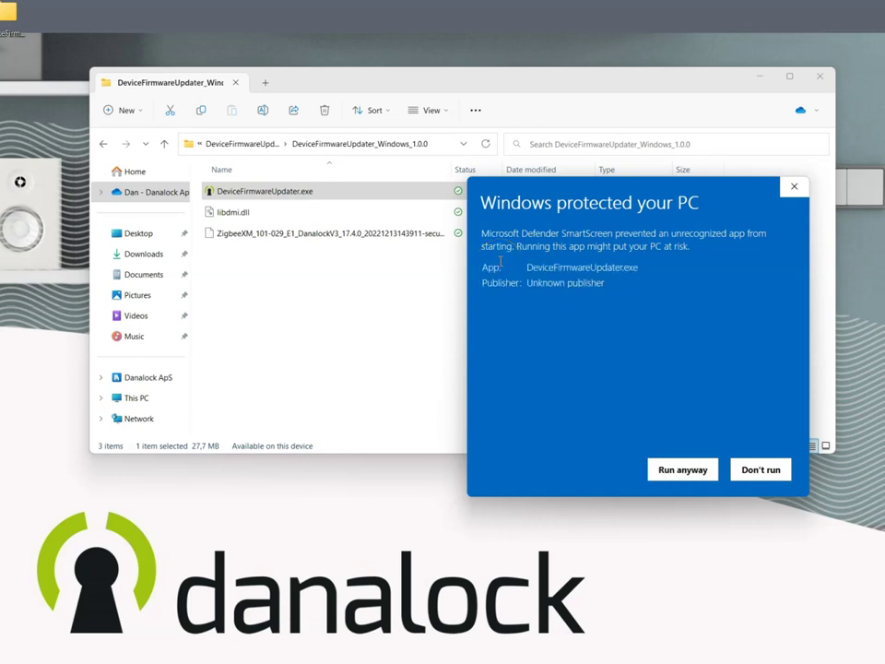
left_click(669, 479)
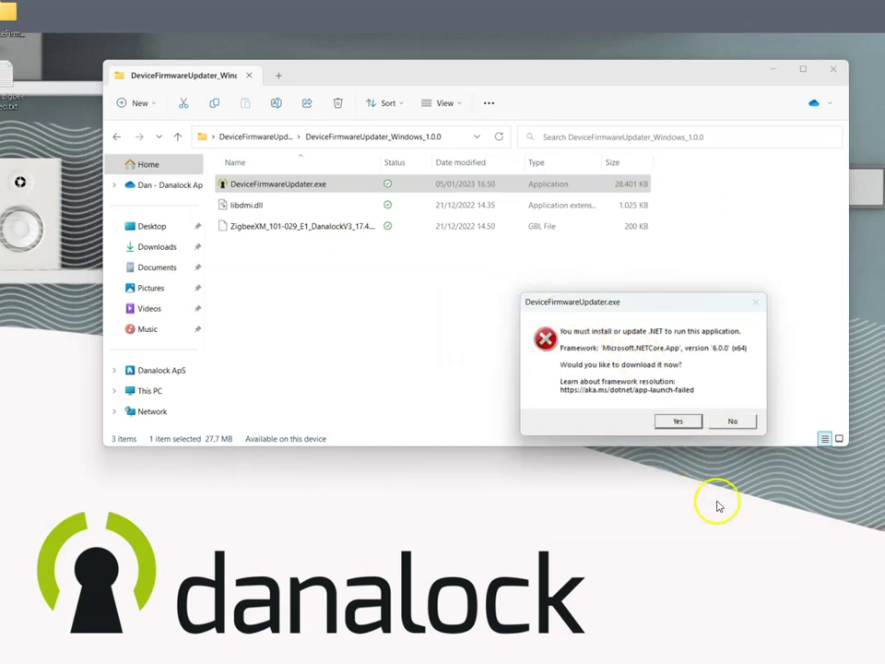
left_click(679, 422)
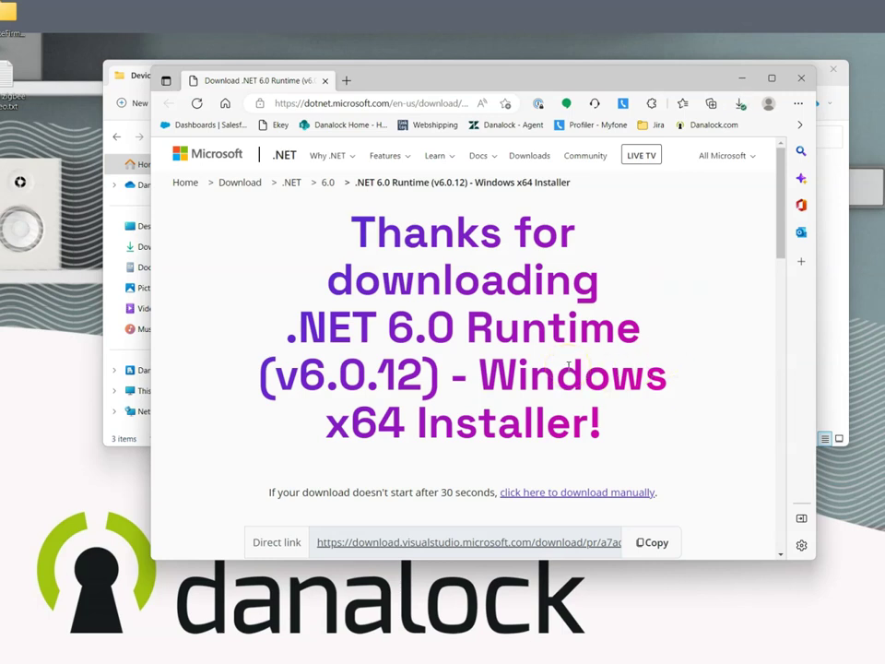
Install the downloaded .NET 6.0.12 Runtime, close Edge, and relaunch the firmware updater
scroll(568, 366, "down", 2)
scroll(569, 369, "up", 2)
left_click(740, 104)
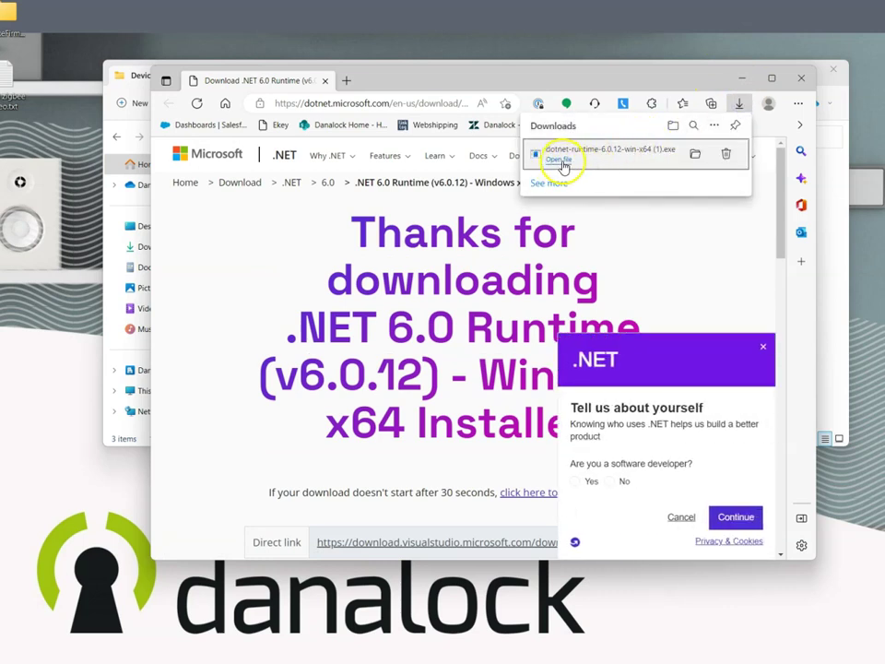
left_click(562, 163)
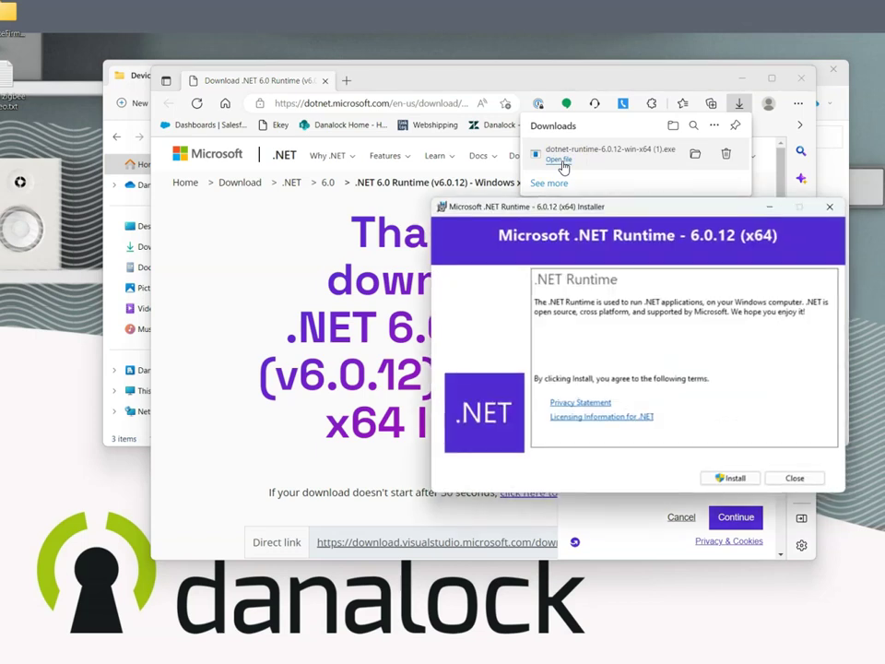
left_click(730, 477)
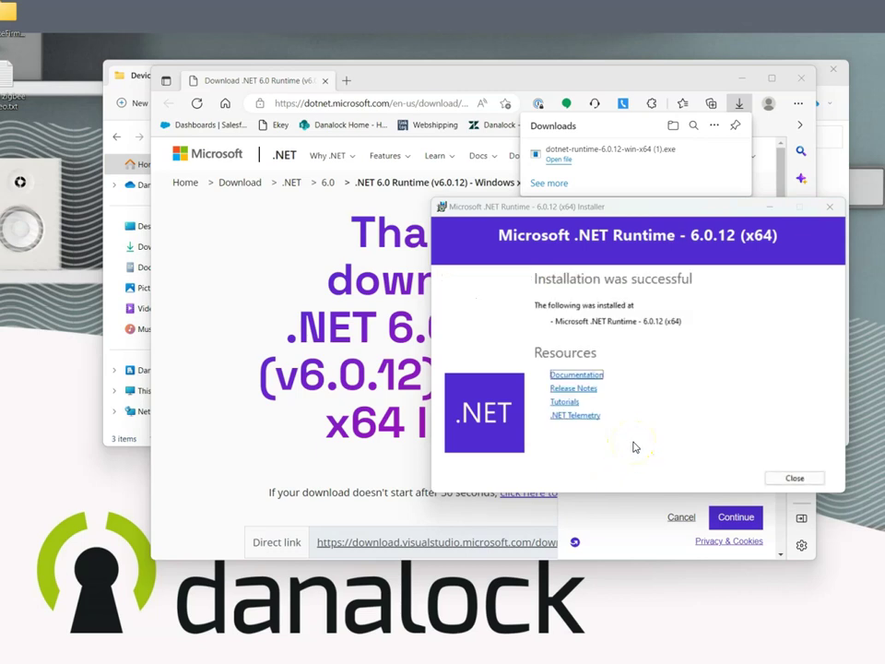
left_click(784, 477)
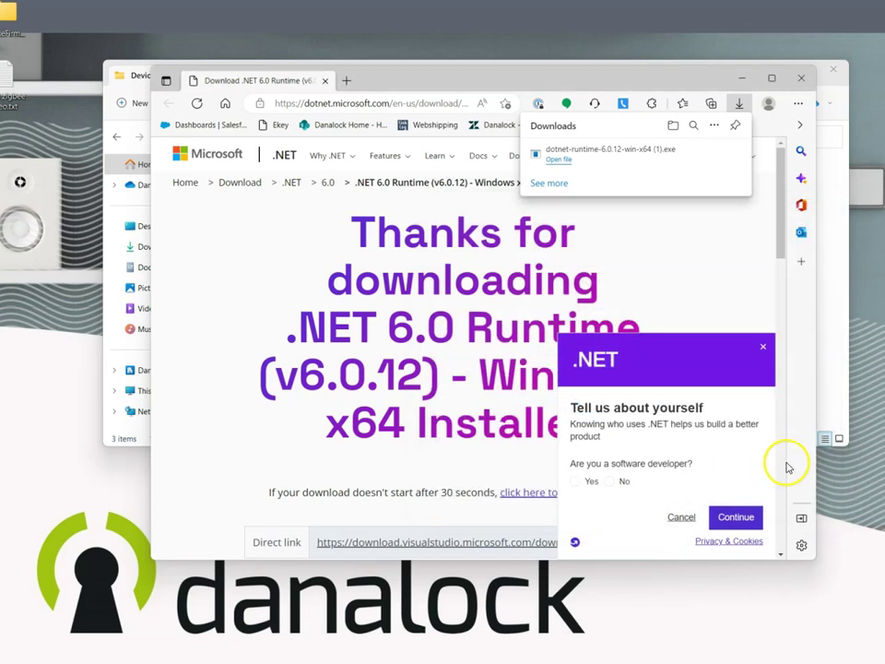
left_click(801, 78)
left_click(310, 188)
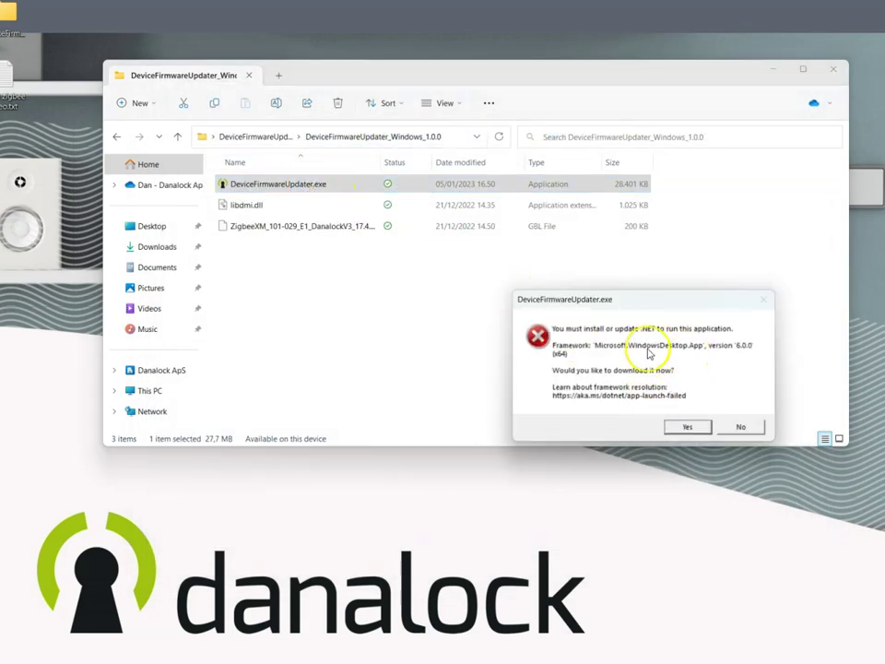
Download and install the .NET 6.0.12 Windows Desktop Runtime, then close Edge
left_click(687, 428)
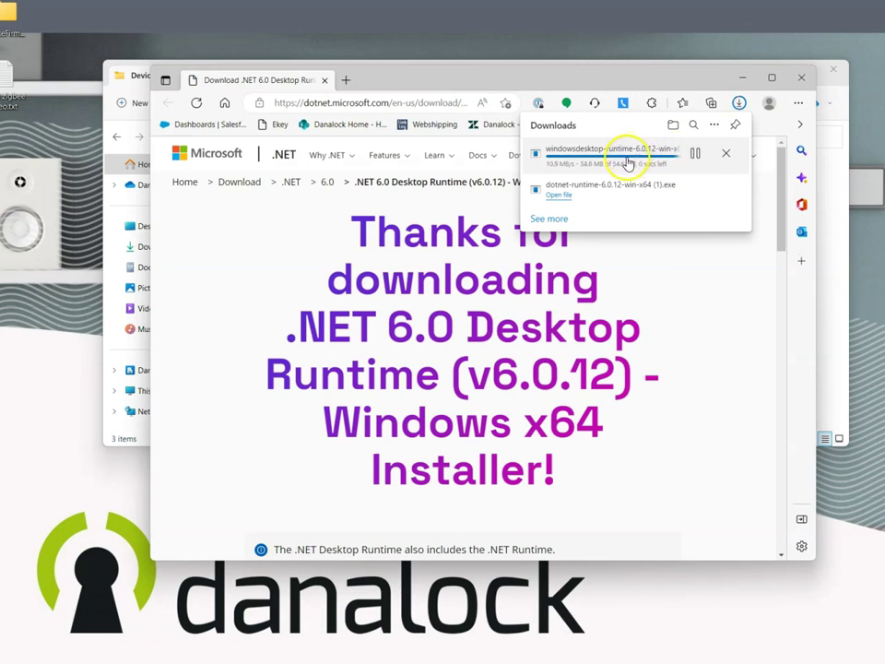
left_click(559, 160)
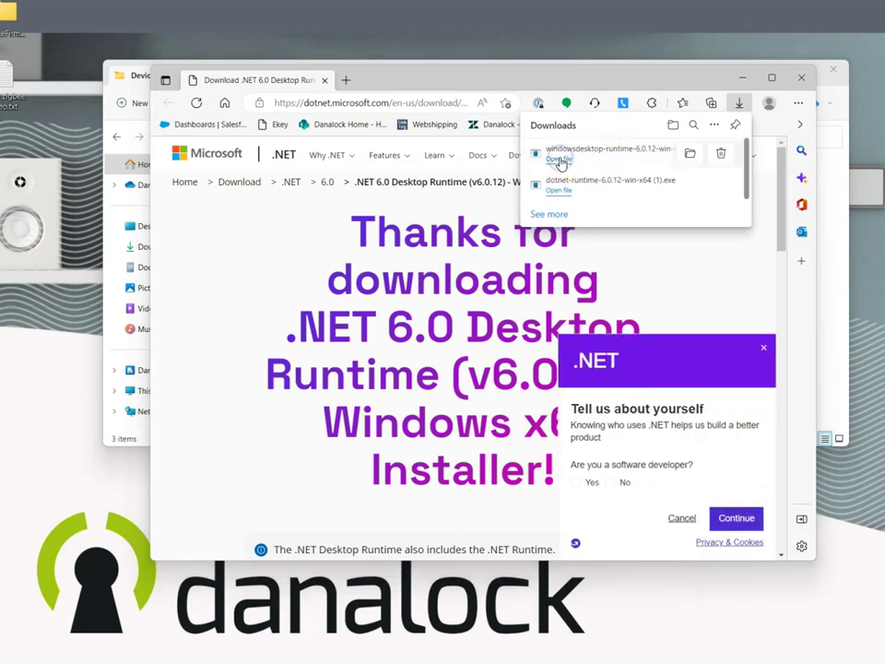
left_click(734, 477)
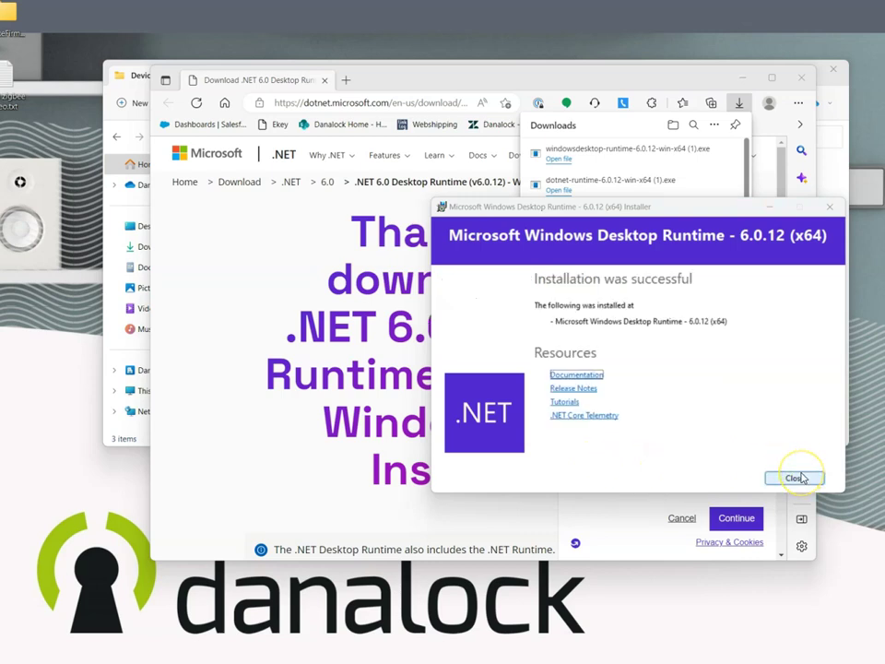
left_click(798, 477)
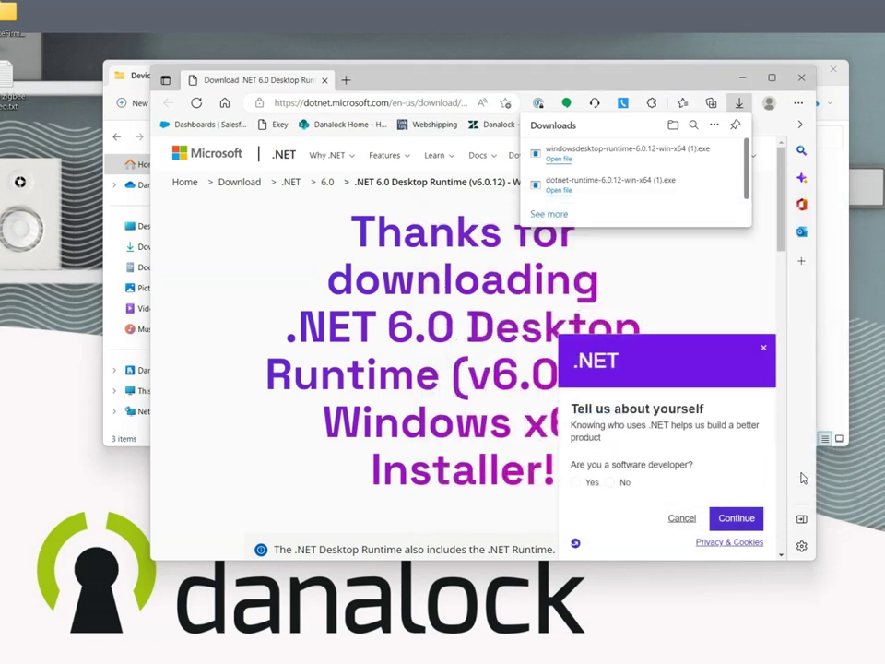
left_click(800, 78)
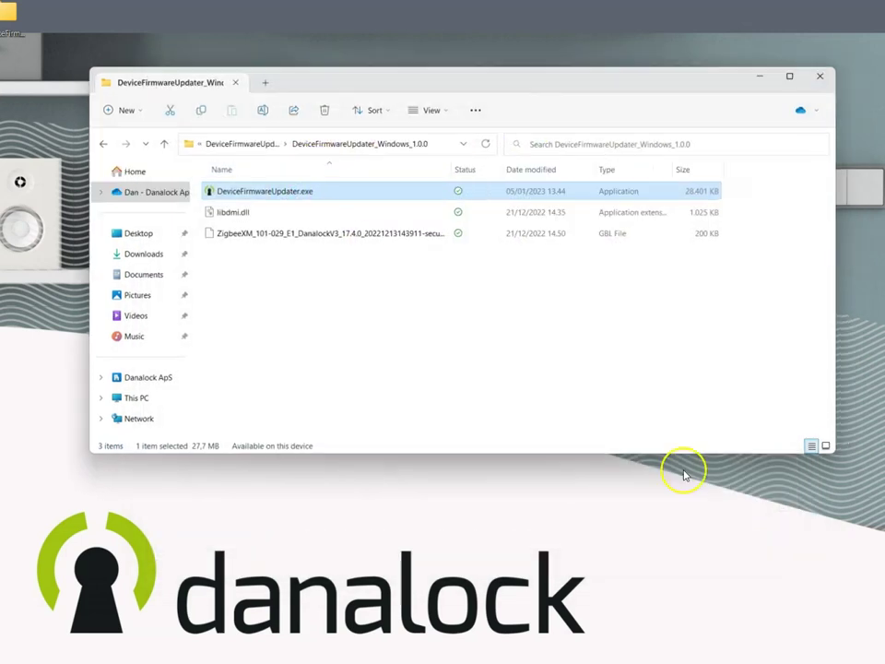
Launch the Danalock Device Firmware Updater and check the located-firmware message in its log
key("Return")
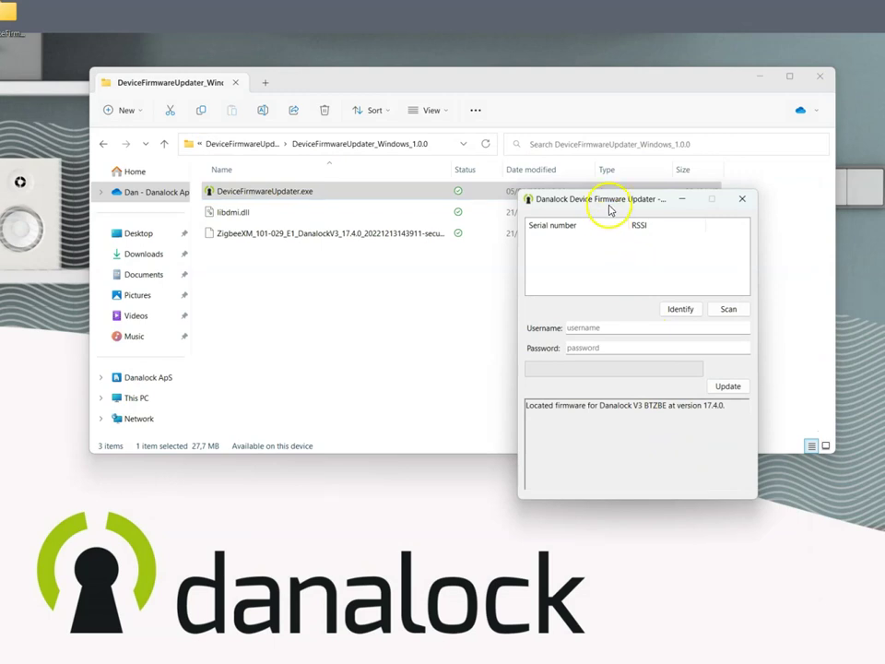
left_click_drag(608, 210, 579, 233)
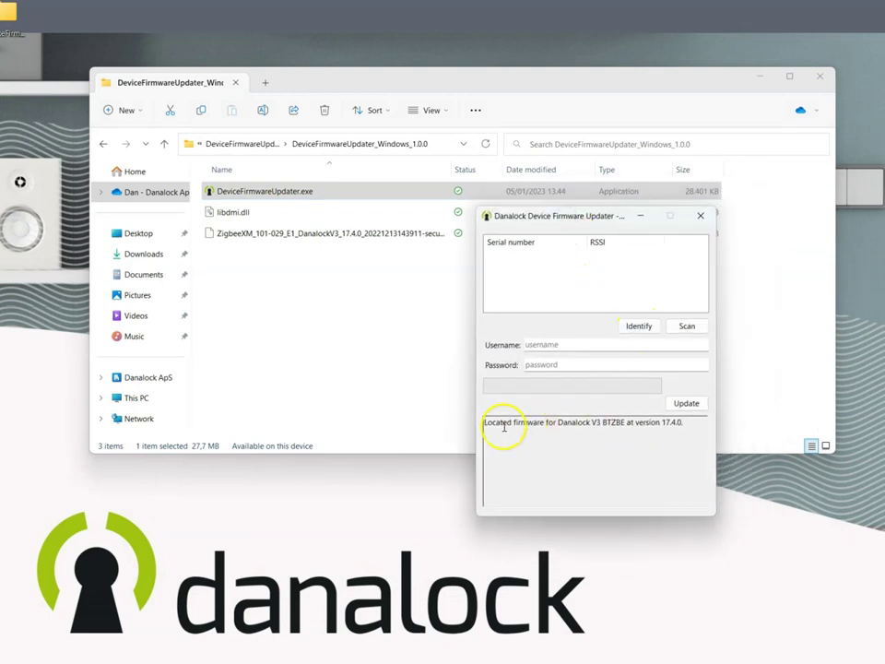
left_click_drag(484, 422, 680, 423)
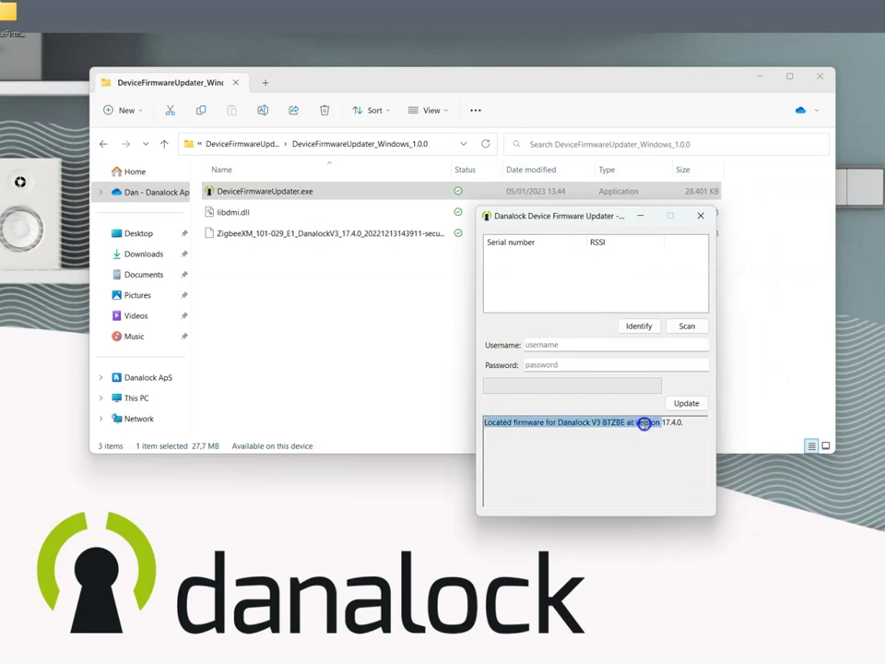
left_click(680, 423)
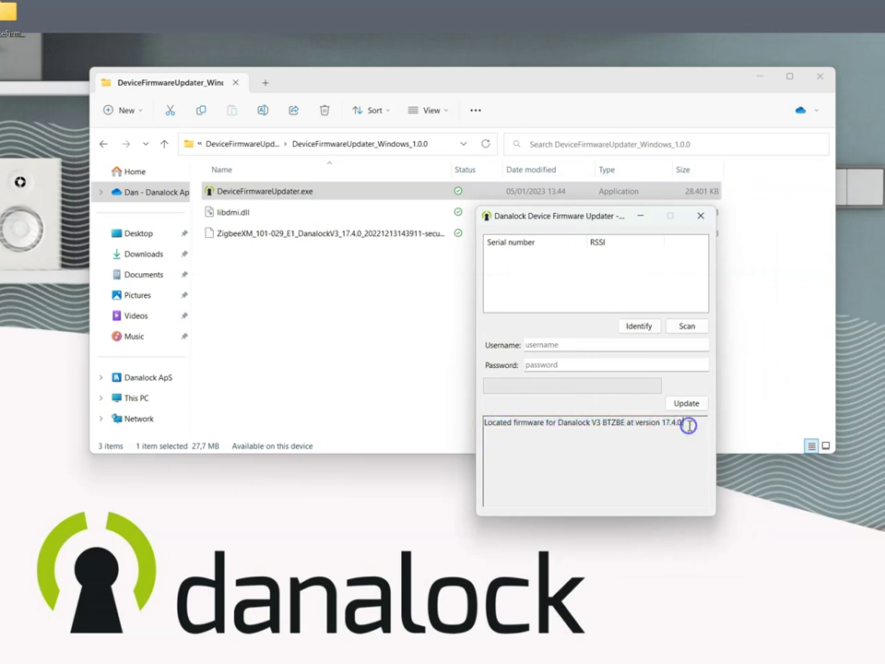
Scan for nearby locks and identify lock 76:23:48:95:89:2B
left_click(686, 327)
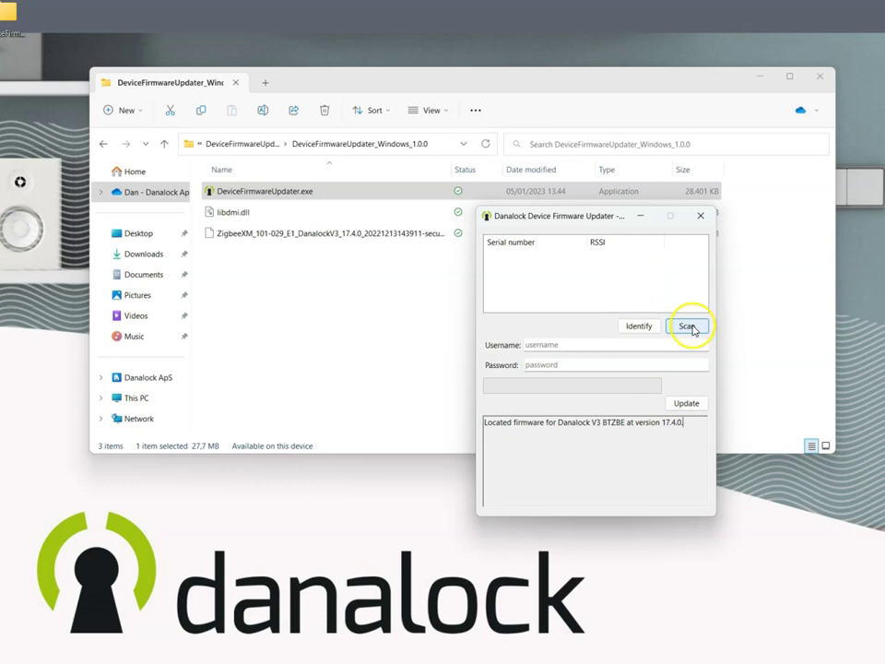
left_click(692, 330)
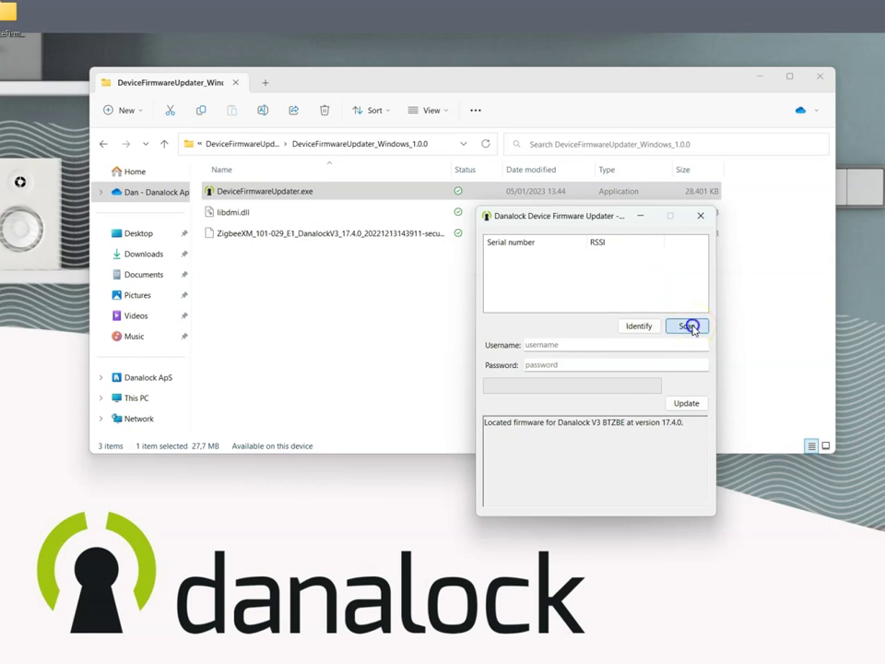
left_click_drag(692, 330, 731, 314)
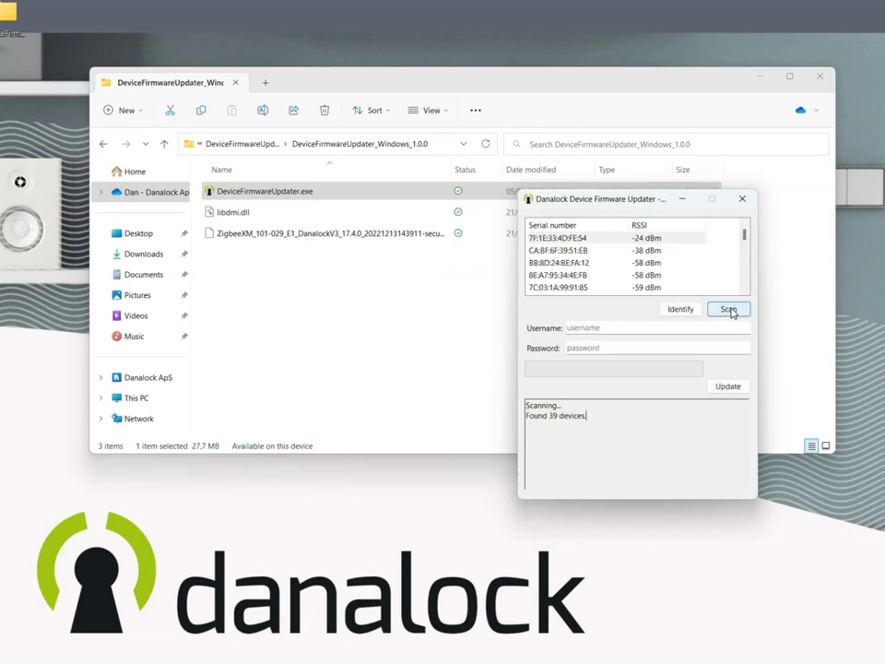
scroll(598, 278, "down", 1)
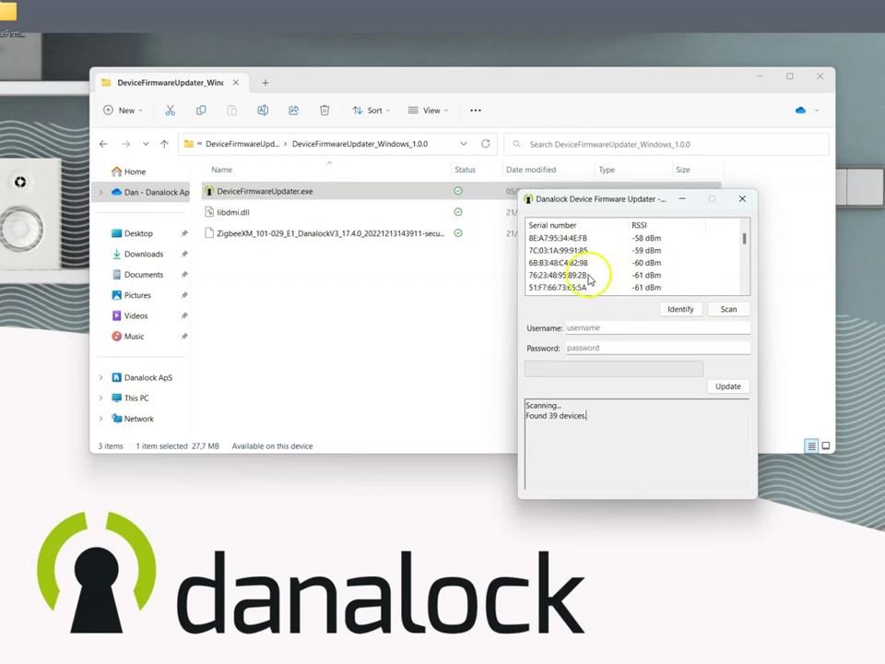
left_click(588, 274)
left_click(681, 308)
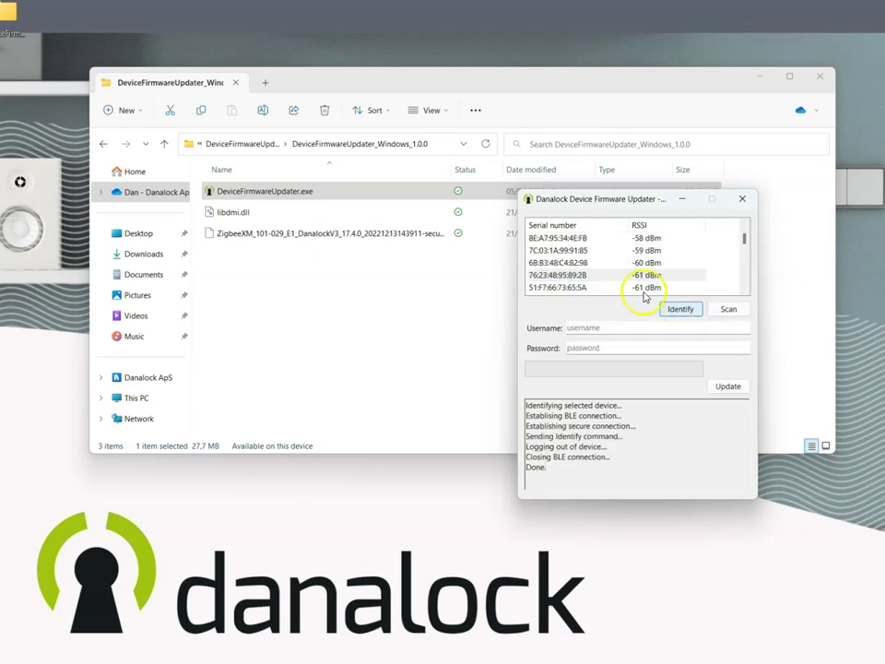
Sign in as 'danal@' with the account password and start the firmware update
left_click(601, 326)
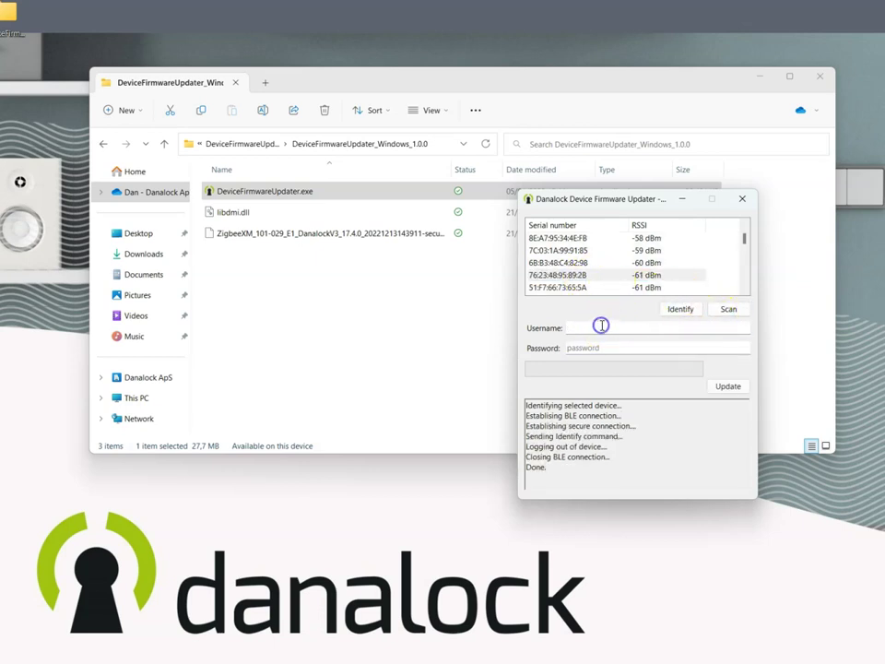
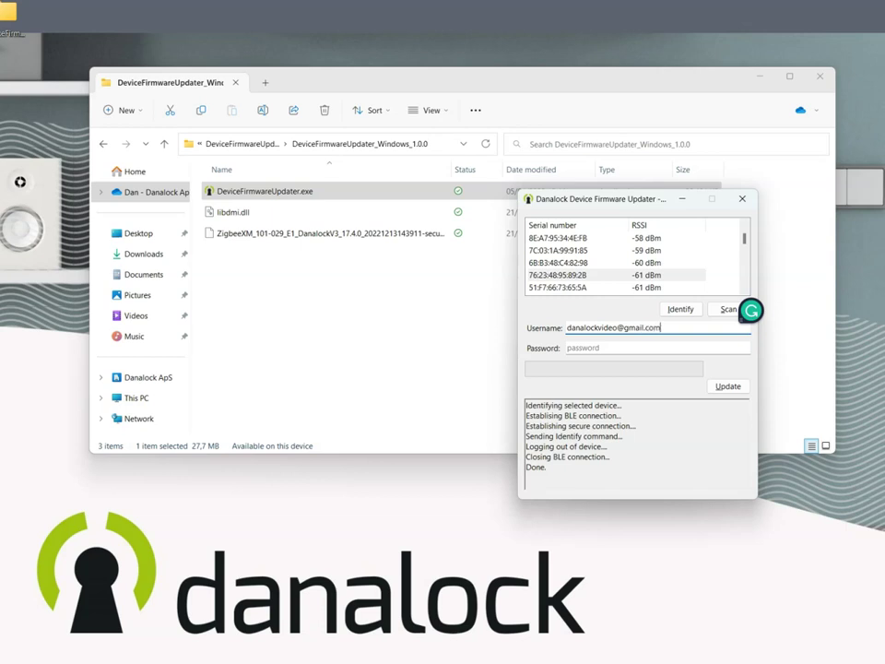
key("Tab")
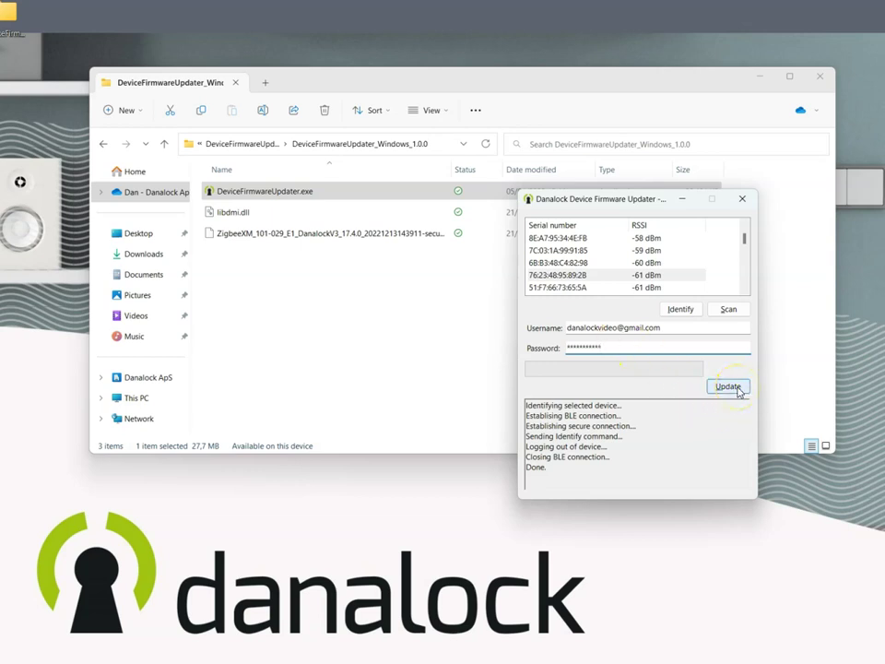
left_click(737, 390)
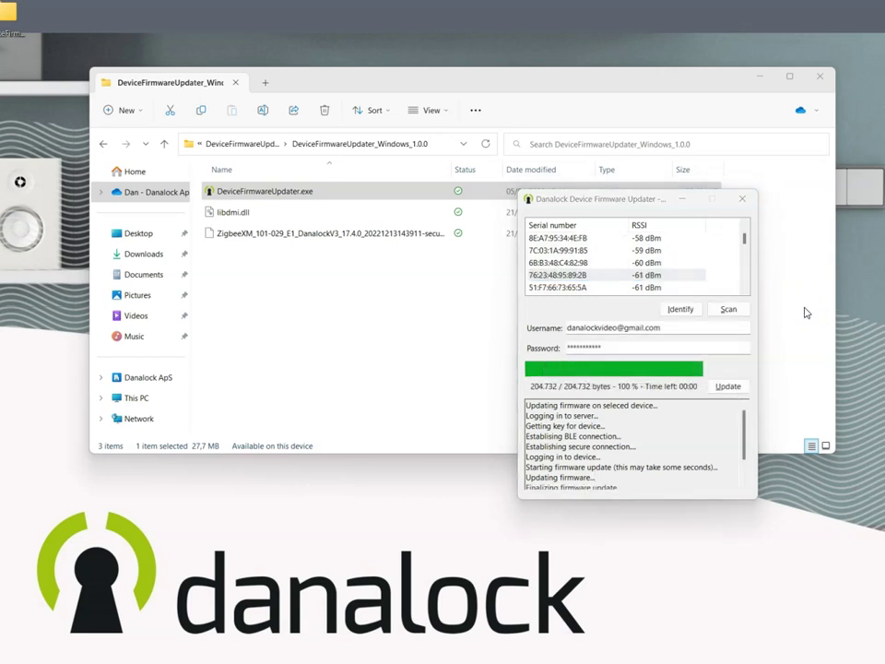
Wait for the 204,732-byte transfer to reach 100% and the update to finalize
left_click(775, 319)
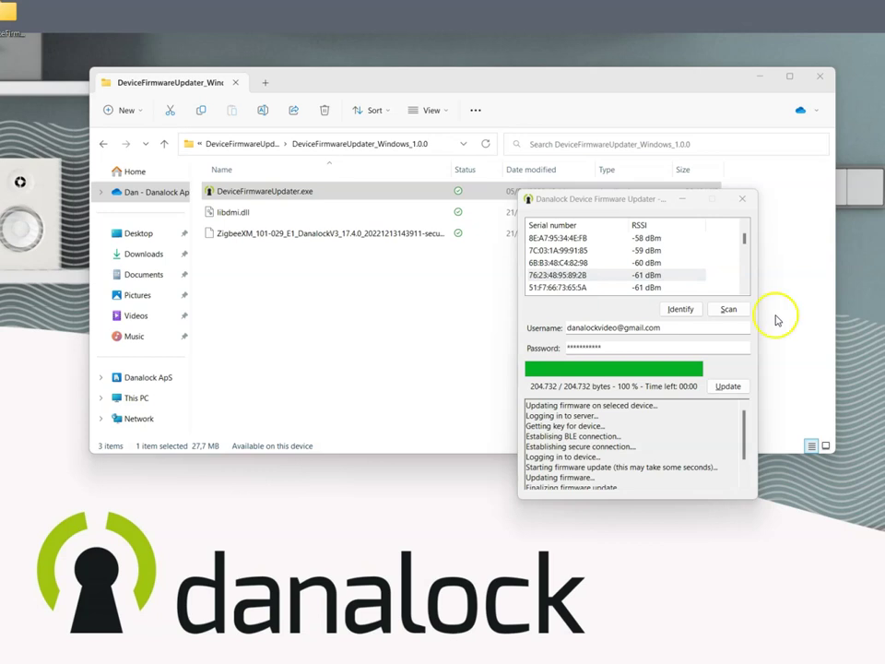